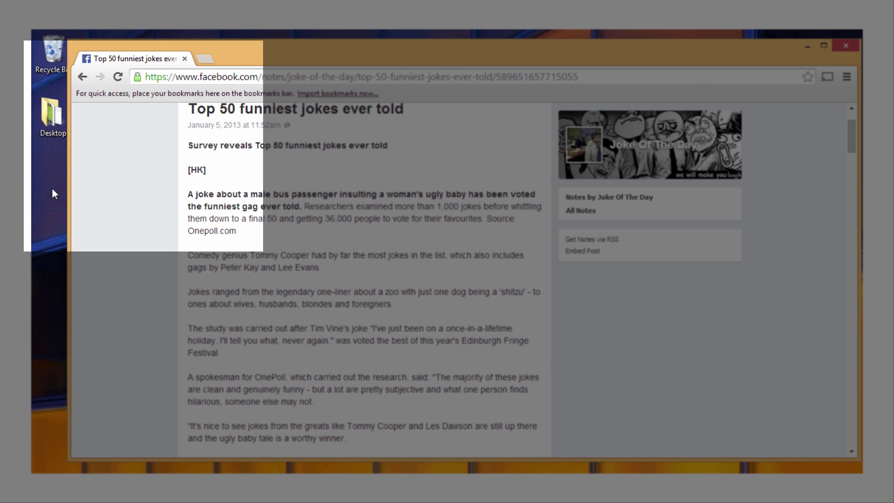
- Move focus away from Chrome onto the Windows 8 desktop
click(52, 188)
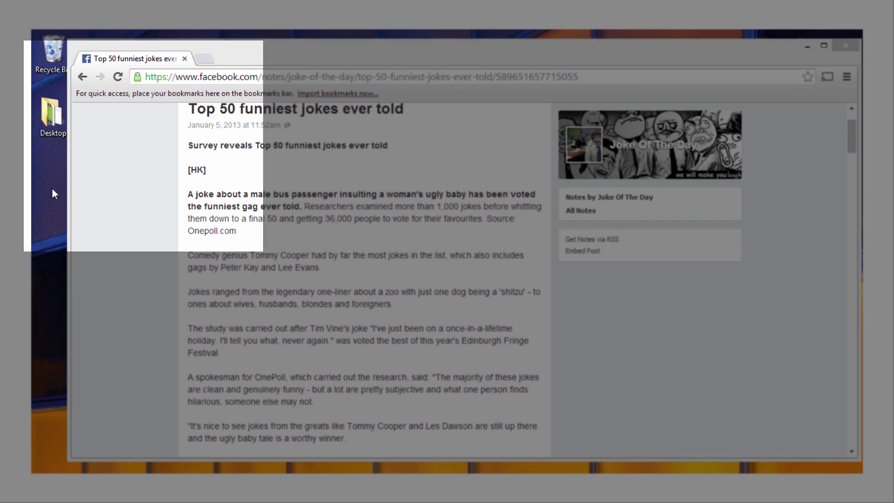